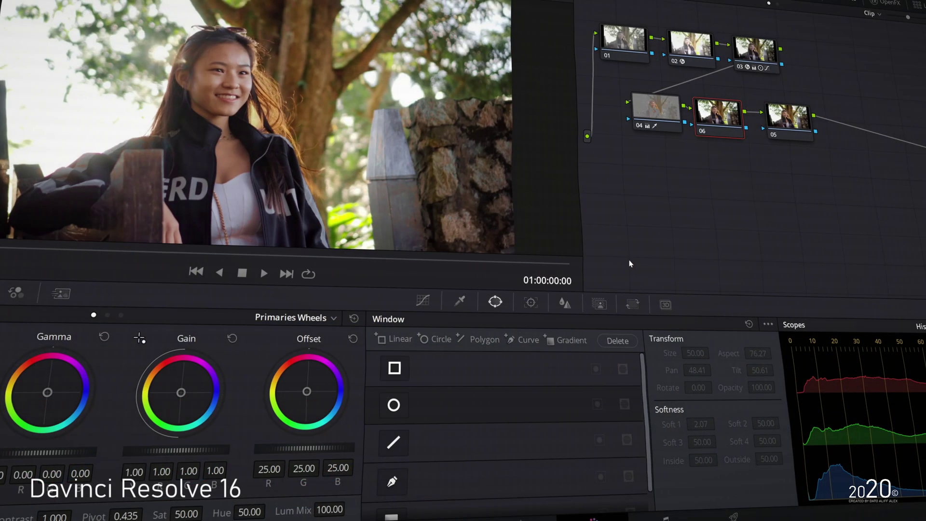
# In Resolve, fit a circle window around the girl's face and track it forward through the clip.
pyautogui.click(393, 405)
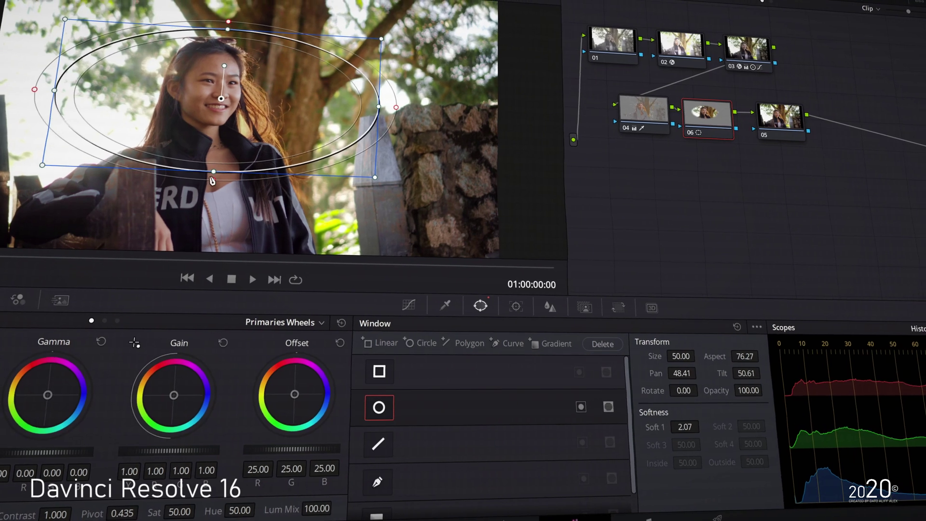
pyautogui.moveTo(230, 188); pyautogui.dragTo(230, 195)
pyautogui.click(513, 308)
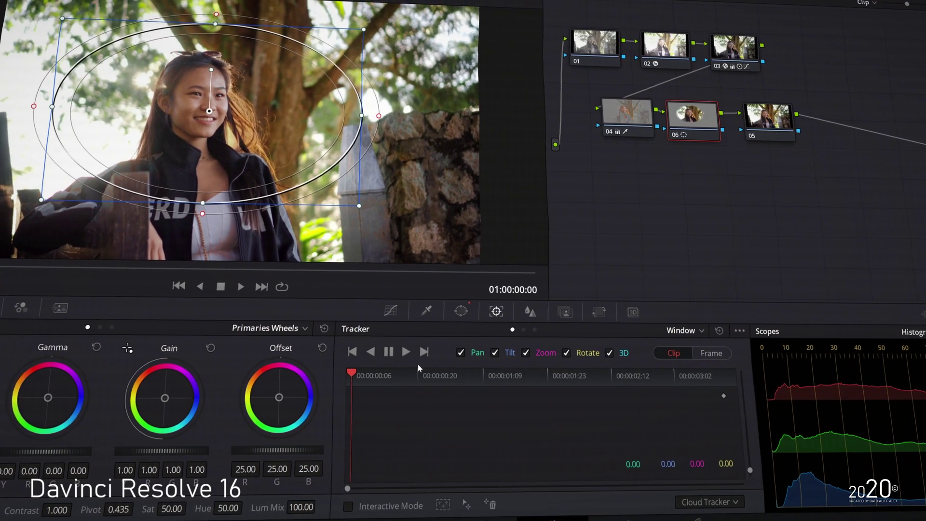
pyautogui.click(423, 351)
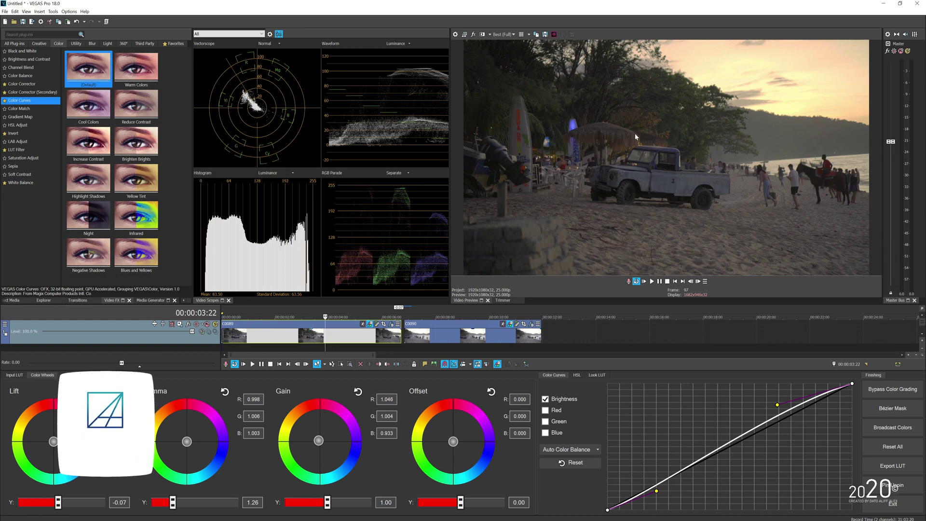
# Park the playhead at 00:00:04:01 on the beach clip and add Bézier masking to its color grade.
pyautogui.click(316, 341)
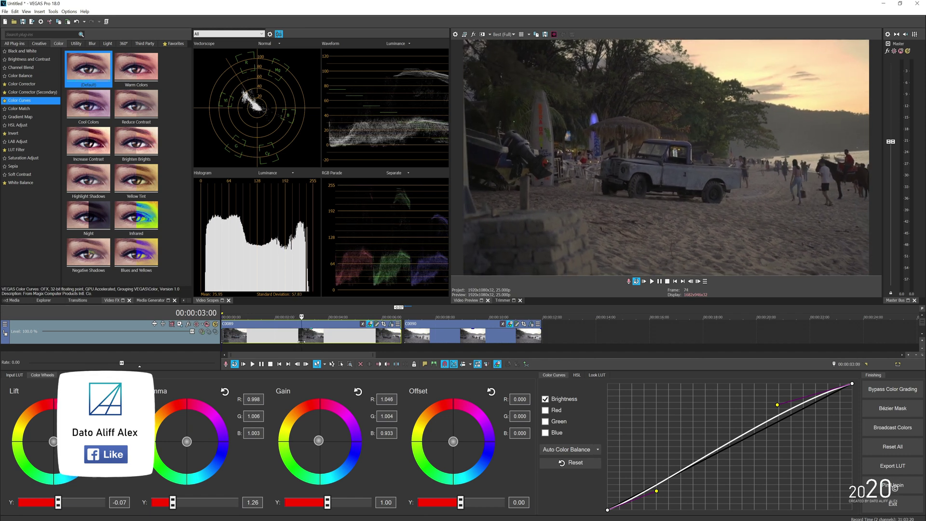
pyautogui.click(287, 317)
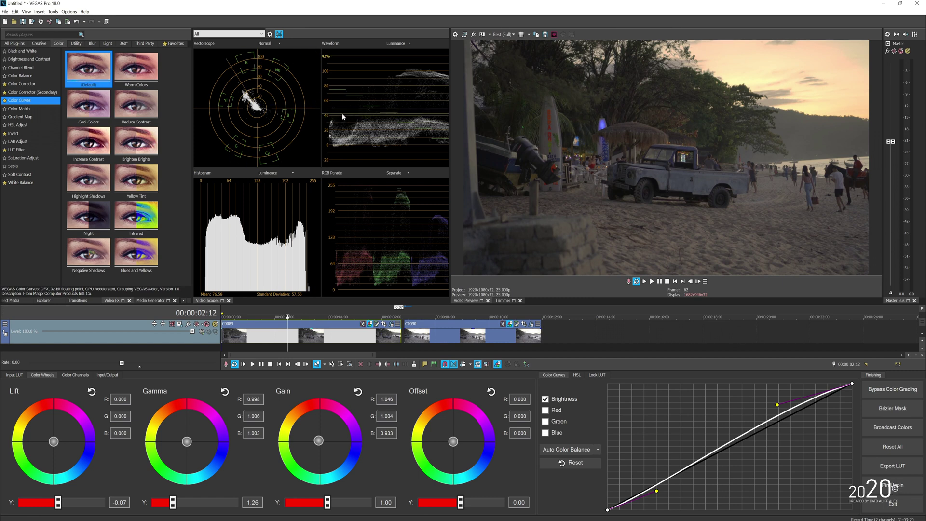
pyautogui.click(330, 340)
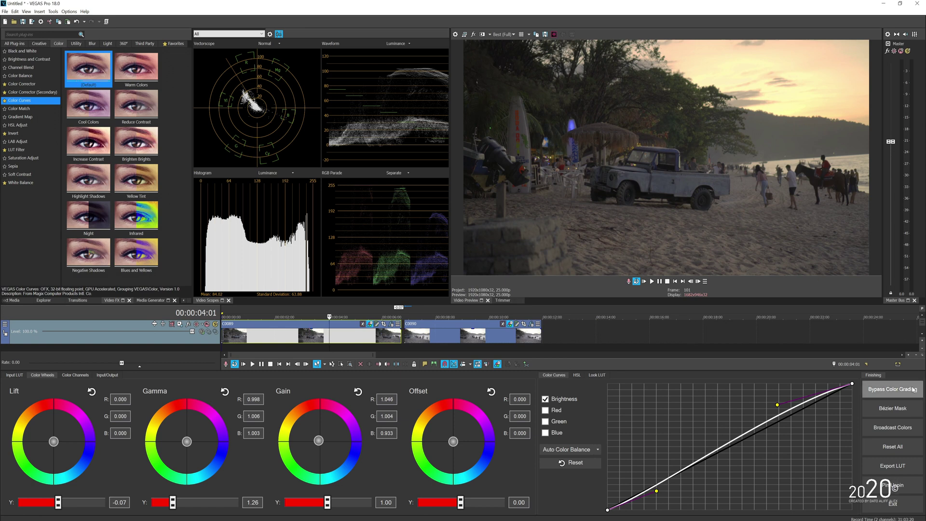
pyautogui.click(891, 411)
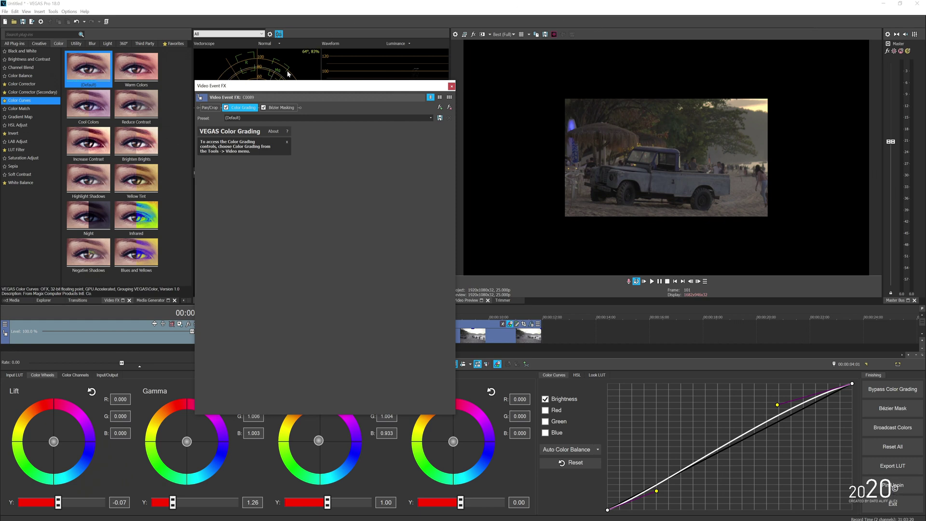
# In Bézier Masking's General Options, enable Mask FX so grading applies only inside the mask.
pyautogui.click(280, 107)
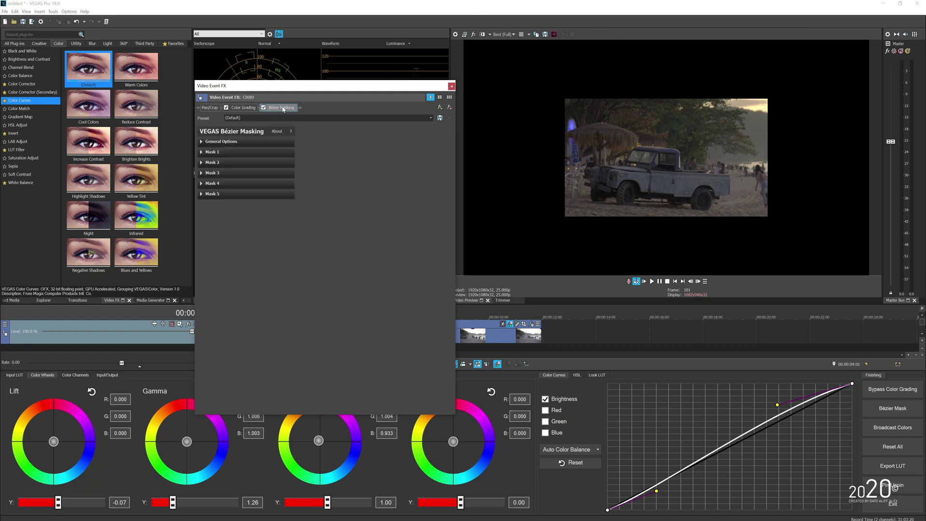
pyautogui.click(202, 142)
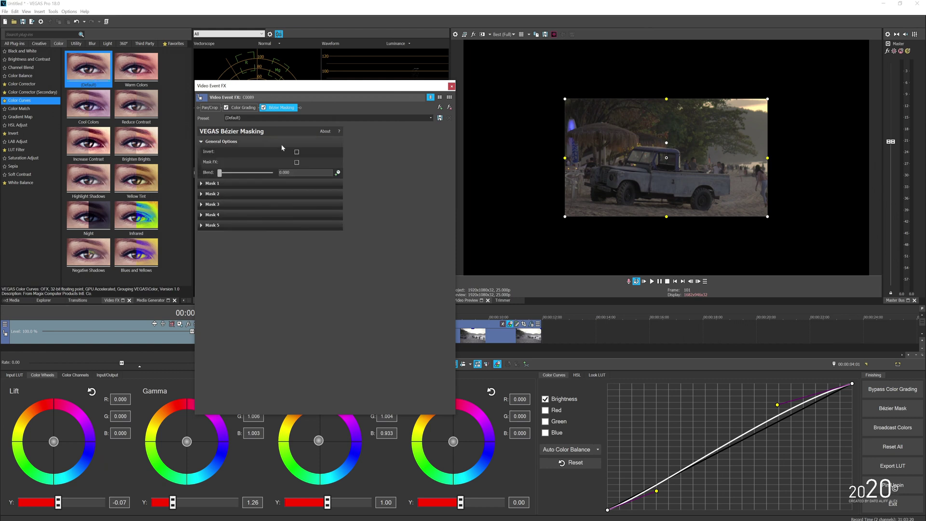
pyautogui.click(297, 162)
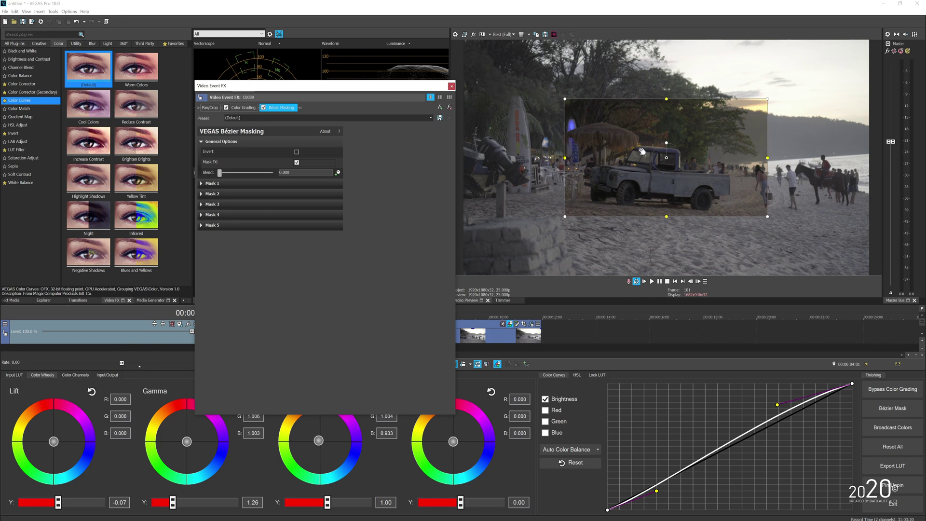
# Shift the rectangular mask left over the beach bar and the parked truck.
pyautogui.moveTo(637, 150); pyautogui.dragTo(590, 153)
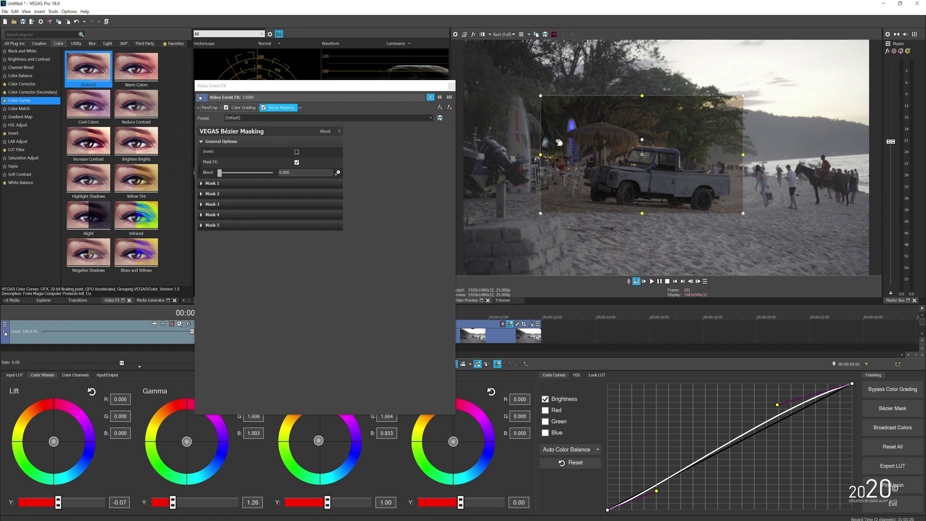
pyautogui.moveTo(704, 162); pyautogui.dragTo(650, 168)
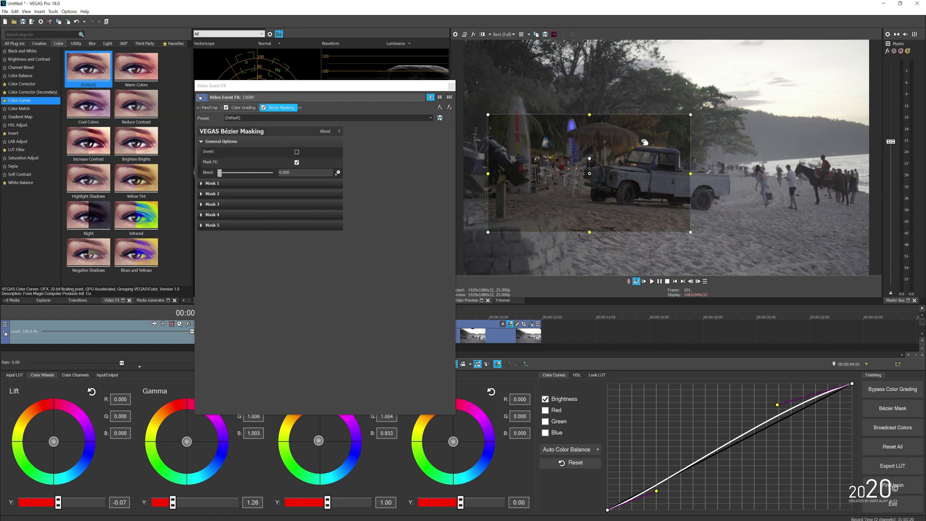
pyautogui.click(202, 143)
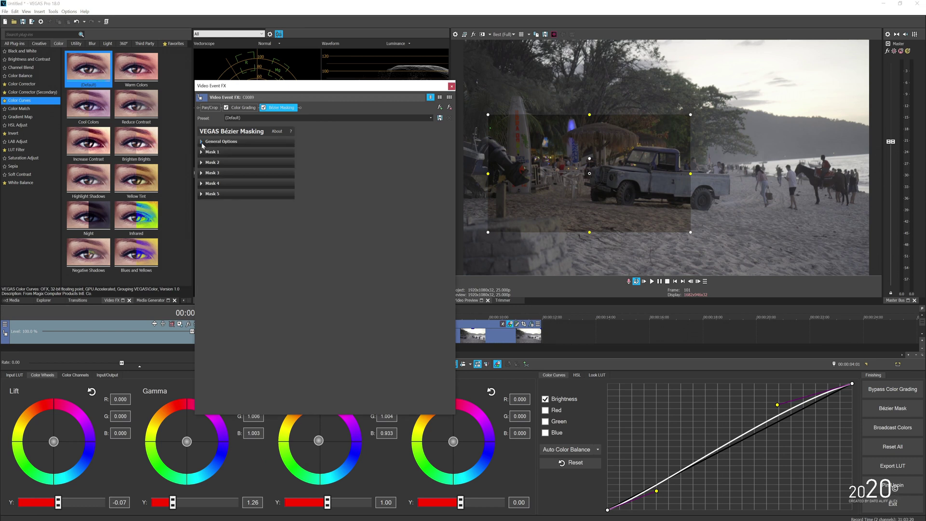
# Change Mask 1's shape type to Oval.
pyautogui.click(201, 153)
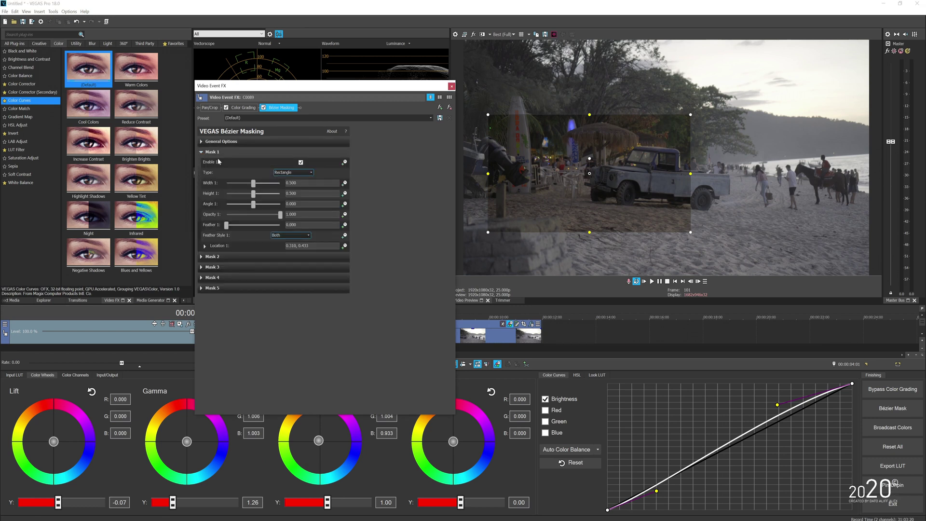
pyautogui.click(293, 172)
pyautogui.click(293, 186)
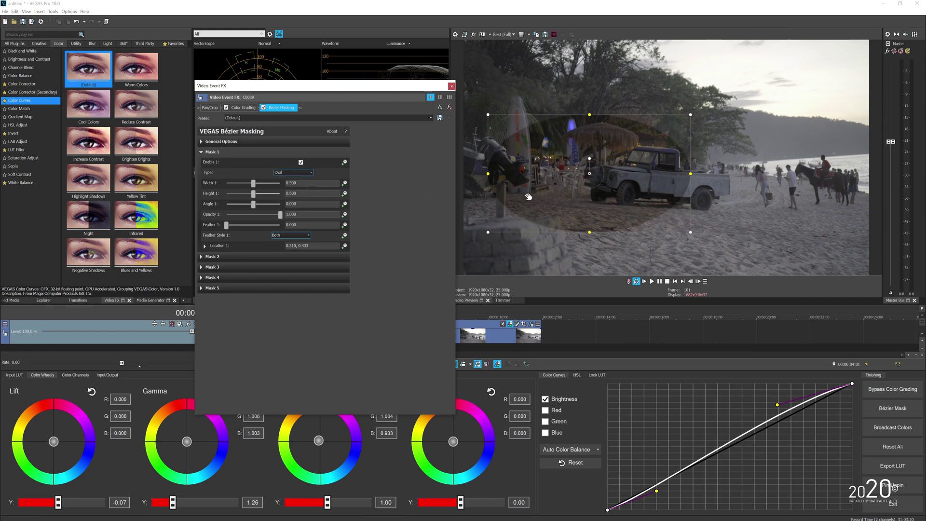
# Enlarge the oval to 1.000 × 1.000, centred at 0.298, 0.423 over the left beach.
pyautogui.moveTo(593, 198); pyautogui.dragTo(572, 279)
pyautogui.moveTo(673, 173); pyautogui.dragTo(785, 177)
pyautogui.moveTo(583, 72); pyautogui.dragTo(584, 59)
pyautogui.moveTo(623, 102); pyautogui.dragTo(625, 106)
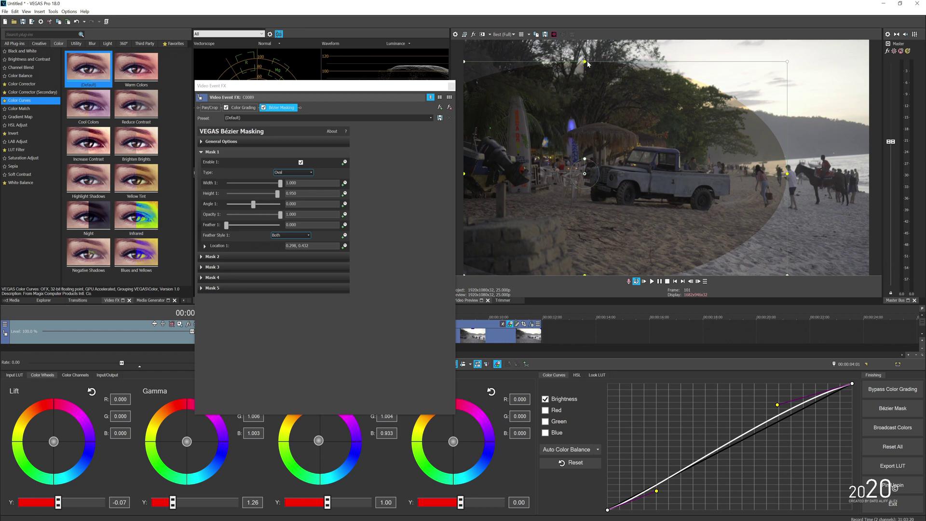
pyautogui.moveTo(585, 62); pyautogui.dragTo(597, 73)
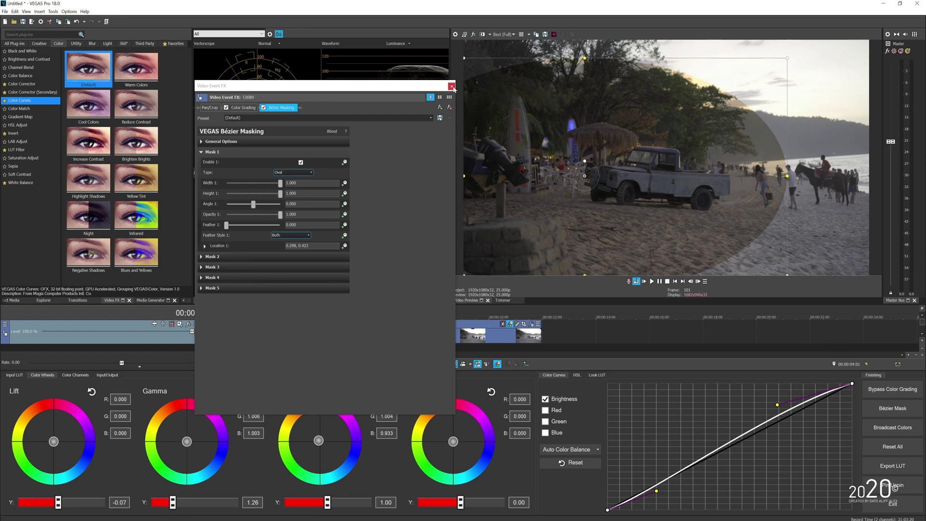
# Close Video Event FX and bring up the Bézier 1.1 mask's Motion Tracking window, moved left and down.
pyautogui.click(452, 86)
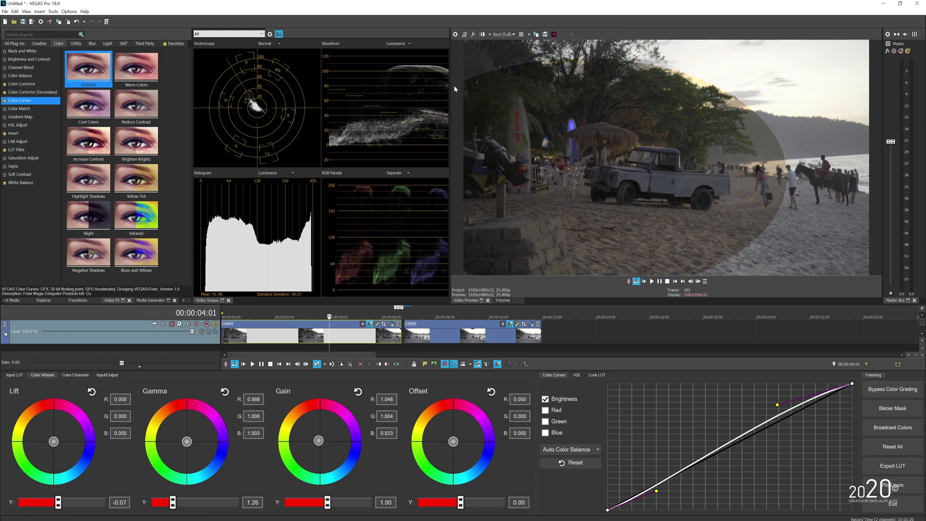
pyautogui.click(362, 325)
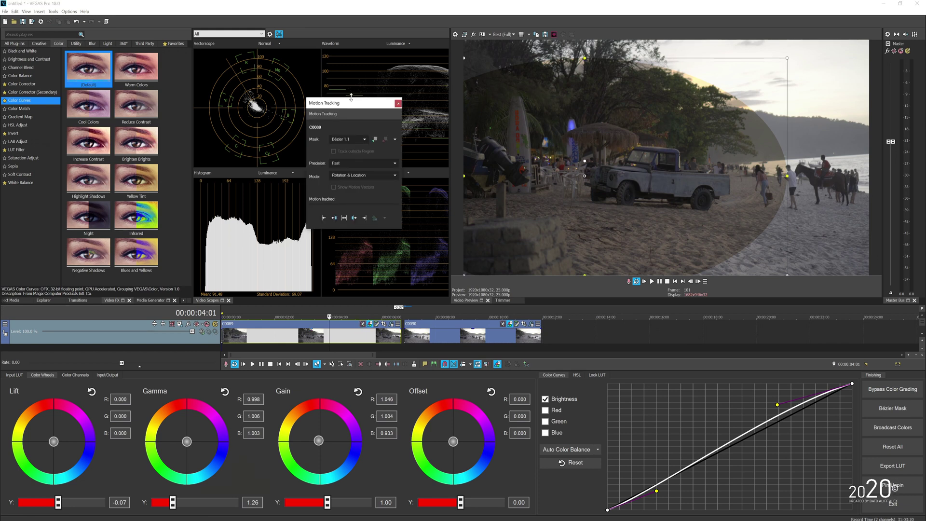
pyautogui.moveTo(341, 107); pyautogui.dragTo(339, 112)
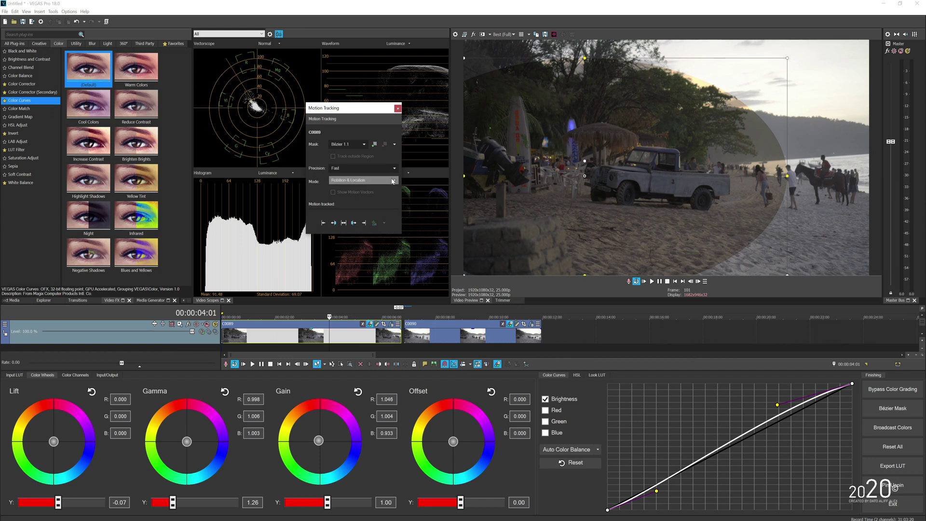
pyautogui.moveTo(327, 120); pyautogui.dragTo(304, 137)
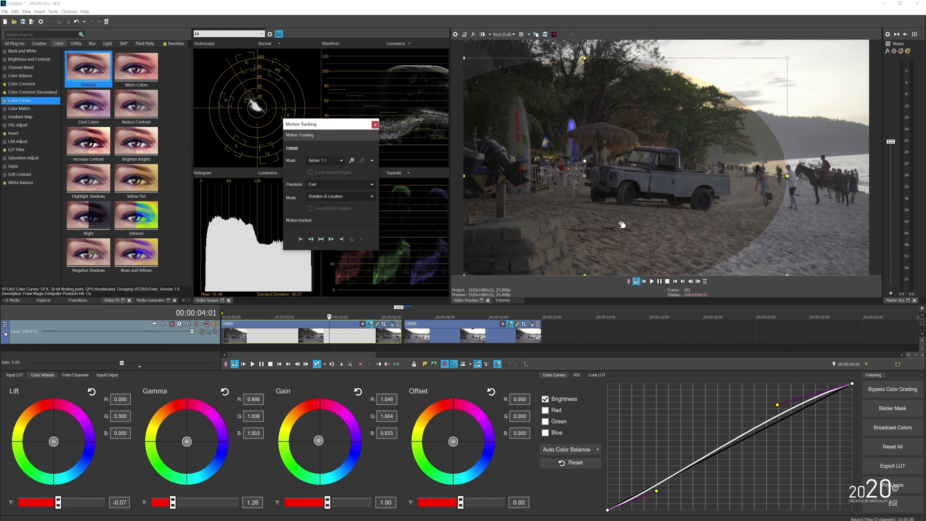
# Track the Bézier 1.1 mask with Accurate precision in Location-only mode.
pyautogui.click(332, 163)
pyautogui.click(333, 169)
pyautogui.click(330, 187)
pyautogui.click(347, 208)
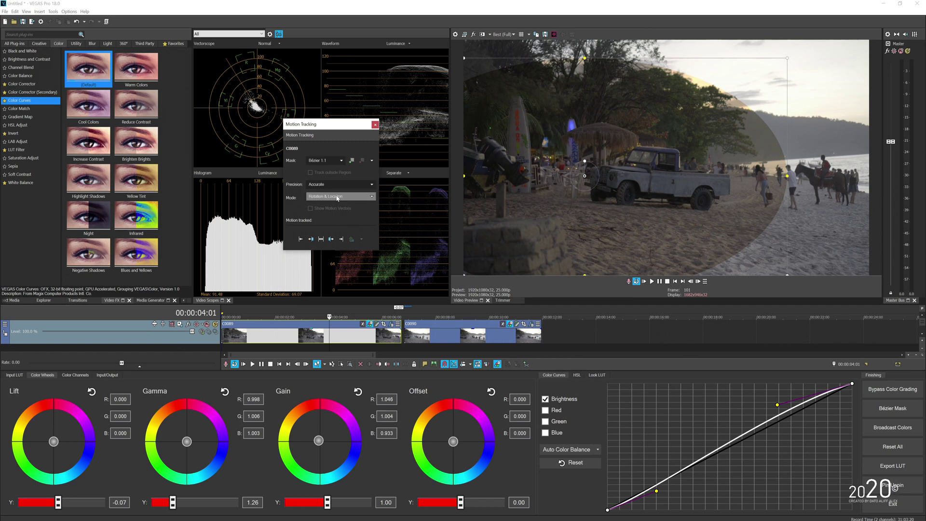
pyautogui.click(336, 197)
pyautogui.click(337, 205)
pyautogui.click(370, 197)
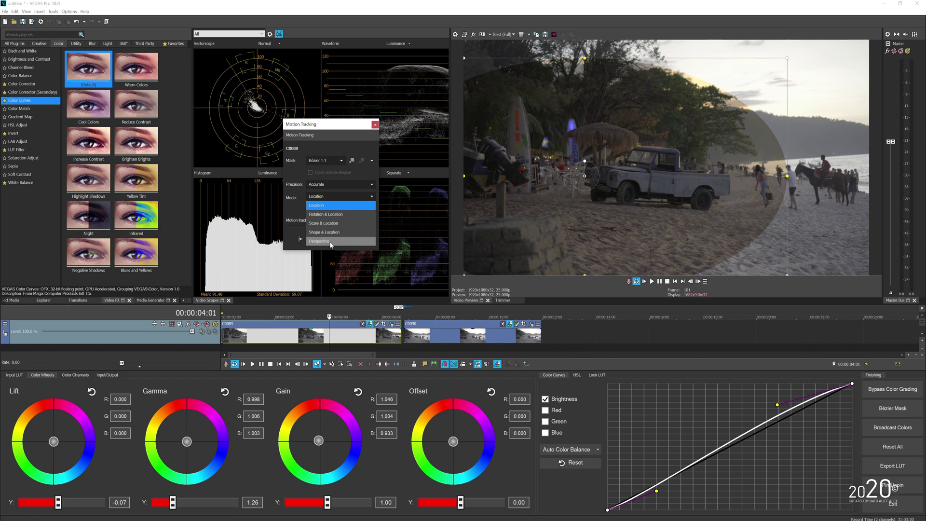
pyautogui.click(316, 208)
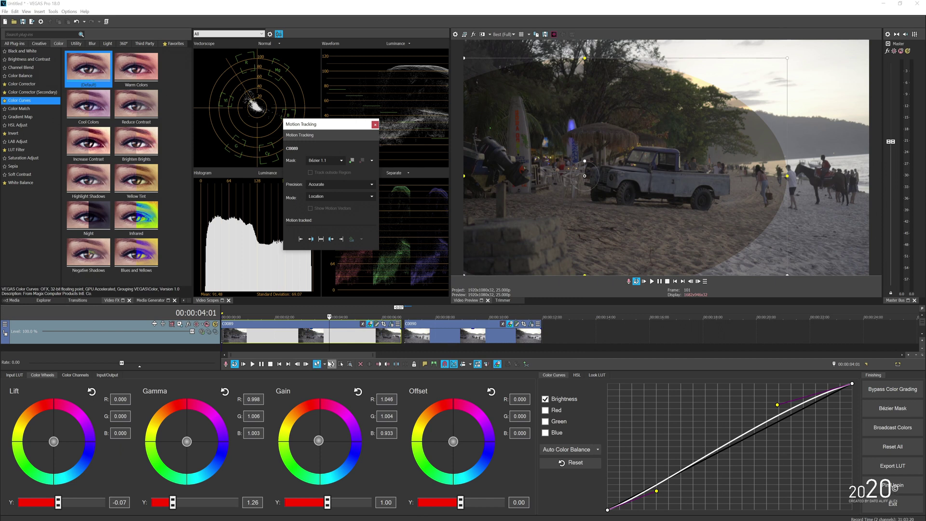
# Track the oval mask in both directions through C0089 and scrub to confirm it follows the scene.
pyautogui.click(321, 239)
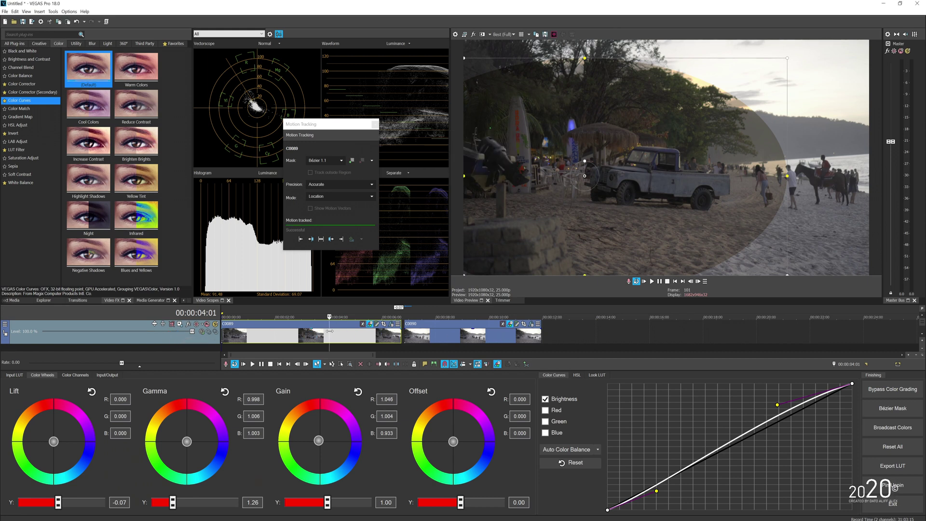
pyautogui.click(271, 331)
pyautogui.moveTo(272, 330); pyautogui.dragTo(339, 340)
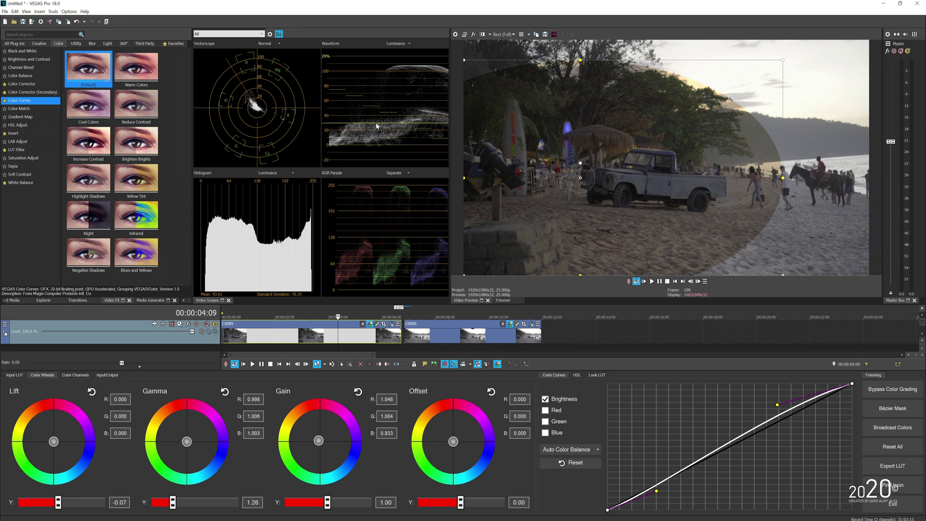
# Reorder C0089's effect chain so Bézier Masking precedes Color Grading, then close the dialog.
pyautogui.click(392, 325)
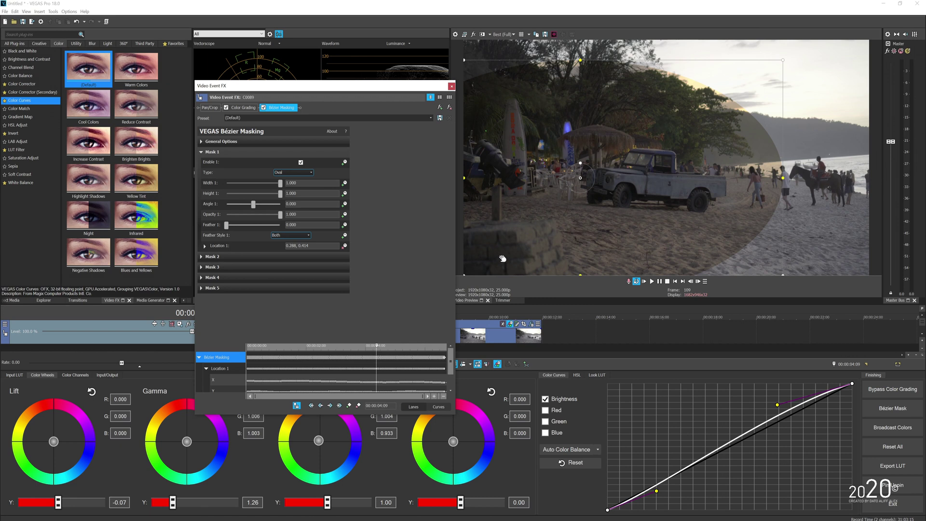
pyautogui.click(289, 109)
pyautogui.moveTo(220, 107); pyautogui.dragTo(222, 108)
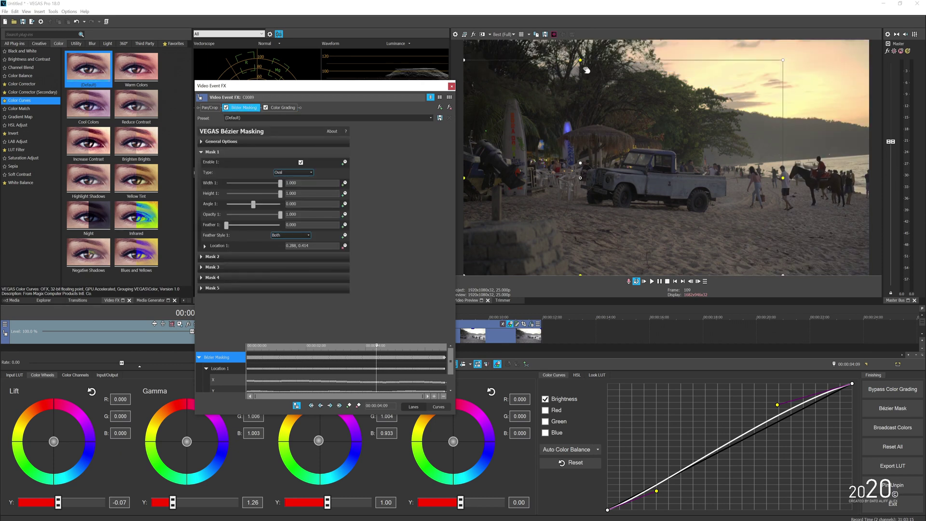
pyautogui.click(452, 86)
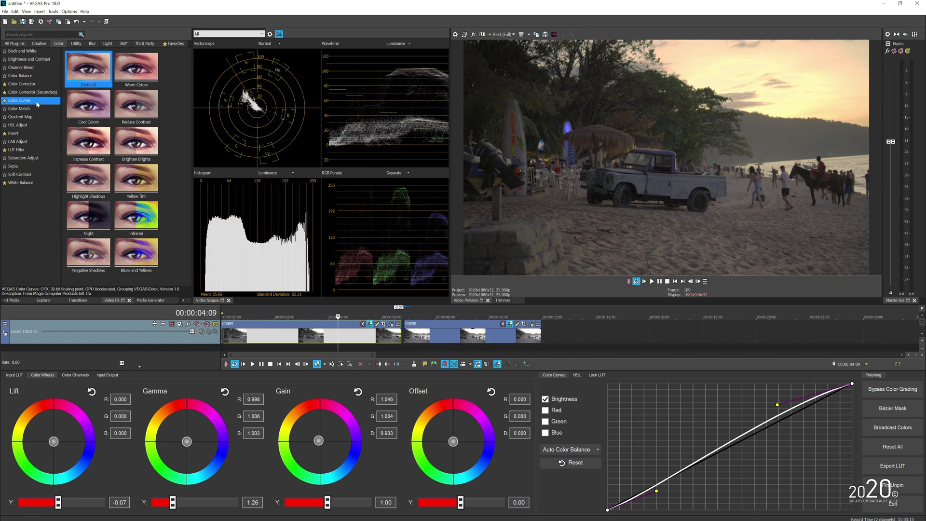
# Add Color Curves to C0089 with the (Default) preset, placed ahead of Bézier Masking.
pyautogui.moveTo(37, 102); pyautogui.dragTo(325, 345)
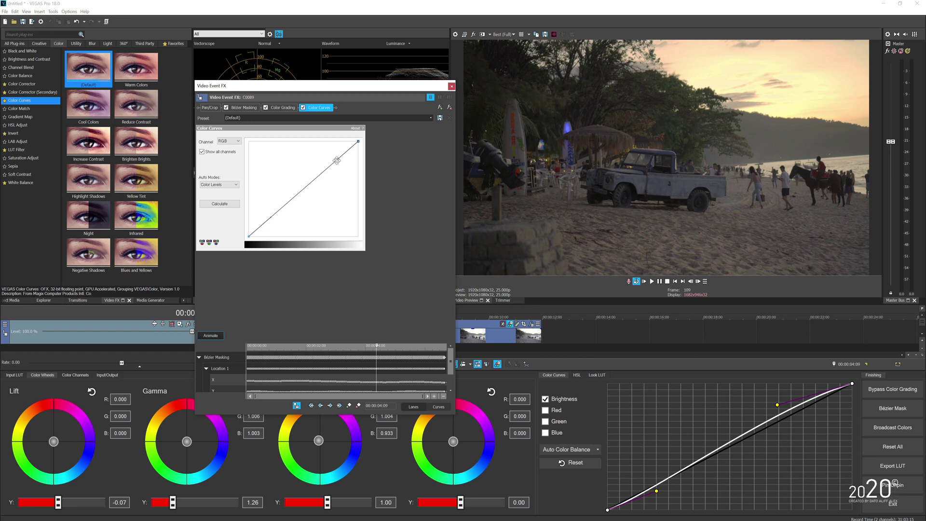
pyautogui.moveTo(338, 158); pyautogui.dragTo(316, 155)
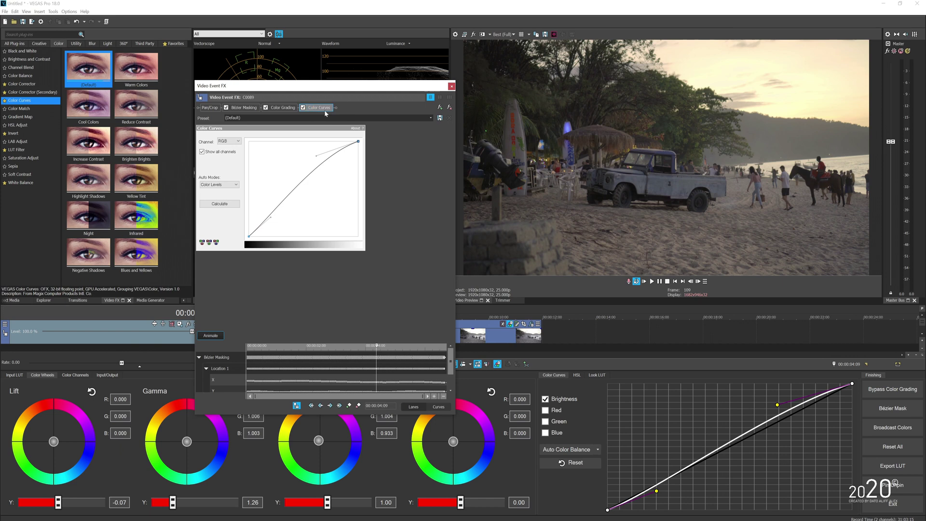
pyautogui.click(431, 118)
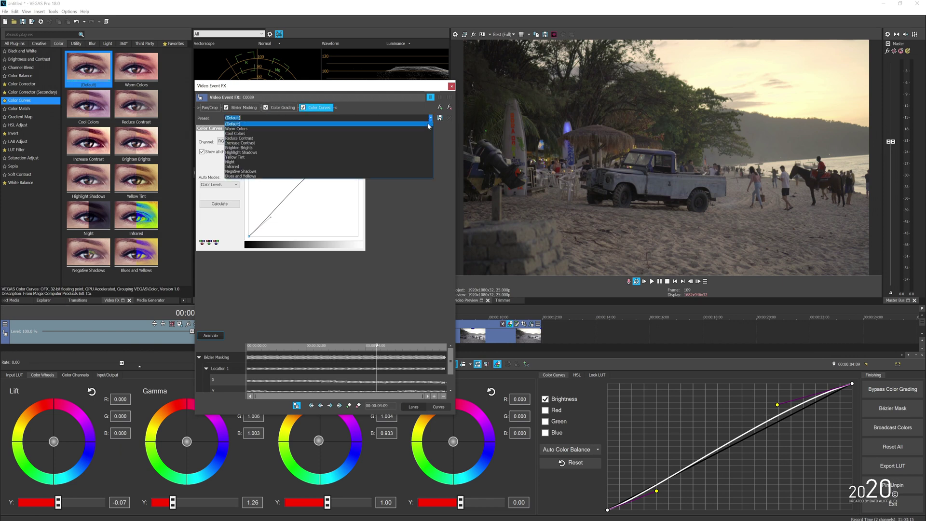
pyautogui.click(426, 123)
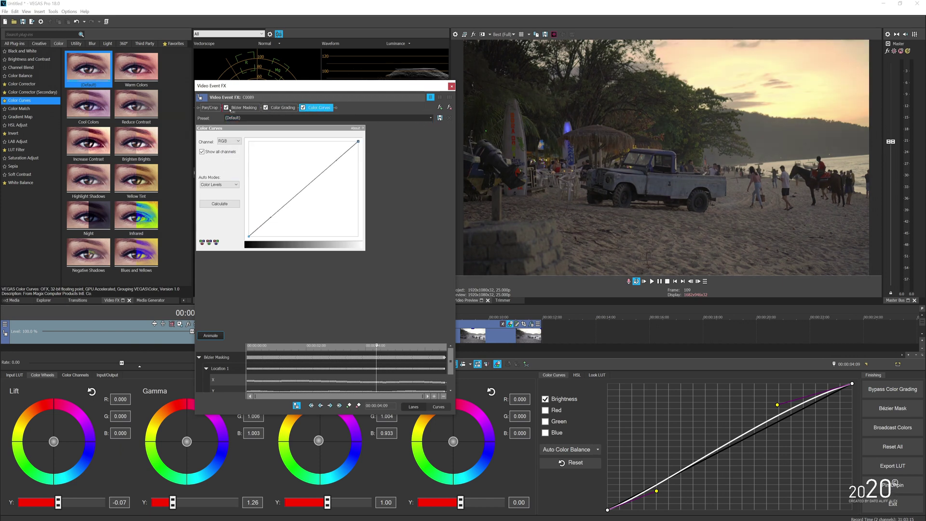
pyautogui.moveTo(320, 108); pyautogui.dragTo(231, 110)
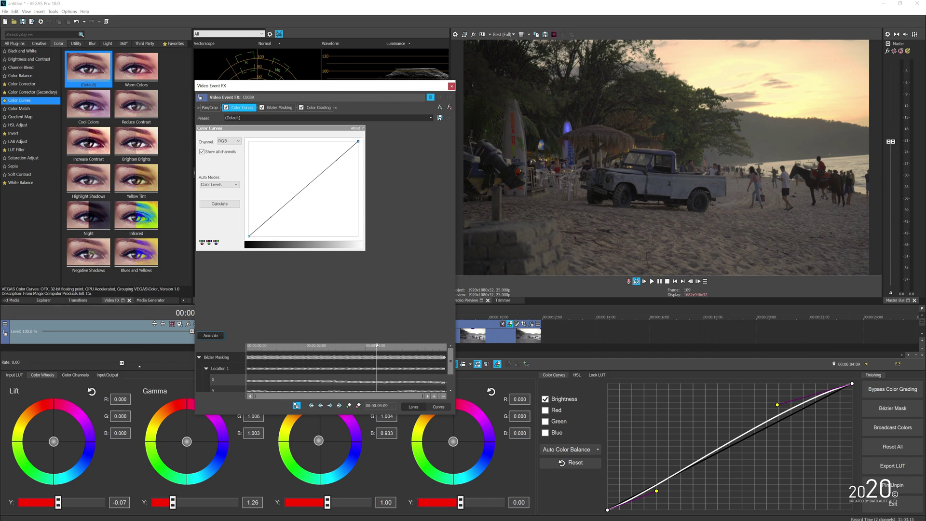
# Pull the Color Curves line up-left and shape its bends into a brightening S-curve.
pyautogui.moveTo(336, 160); pyautogui.dragTo(288, 157)
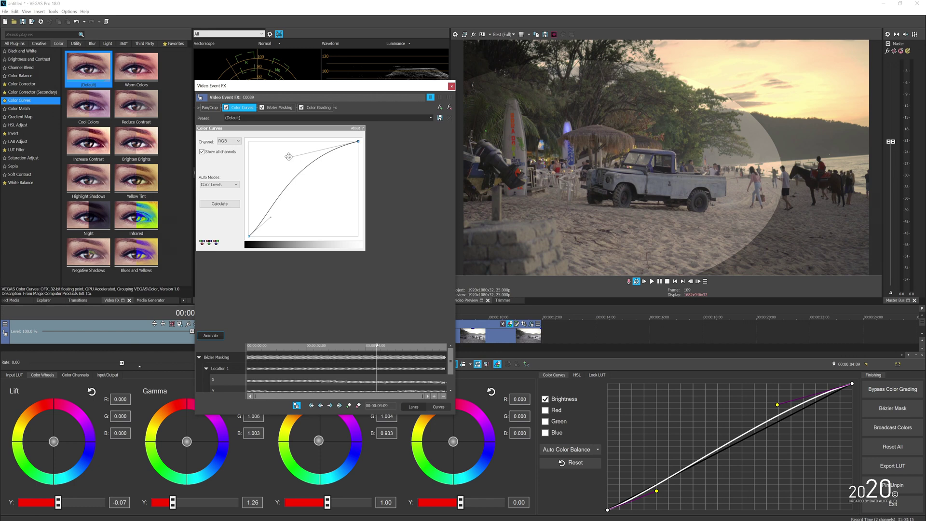
pyautogui.moveTo(289, 158)
pyautogui.mouseDown()
pyautogui.moveTo(302, 172)
pyautogui.moveTo(290, 162)
pyautogui.moveTo(291, 170)
pyautogui.mouseUp()
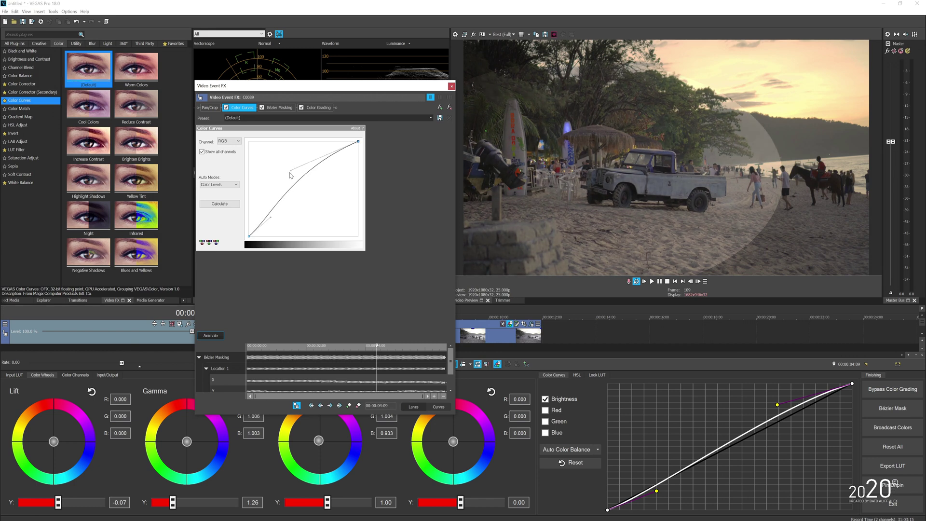
pyautogui.moveTo(269, 219); pyautogui.dragTo(271, 224)
pyautogui.moveTo(290, 171)
pyautogui.mouseDown()
pyautogui.moveTo(309, 161)
pyautogui.moveTo(292, 170)
pyautogui.mouseUp()
# Set Mask 1's feather to 50.000 in Bézier Masking, then return to Color Curves.
pyautogui.click(276, 108)
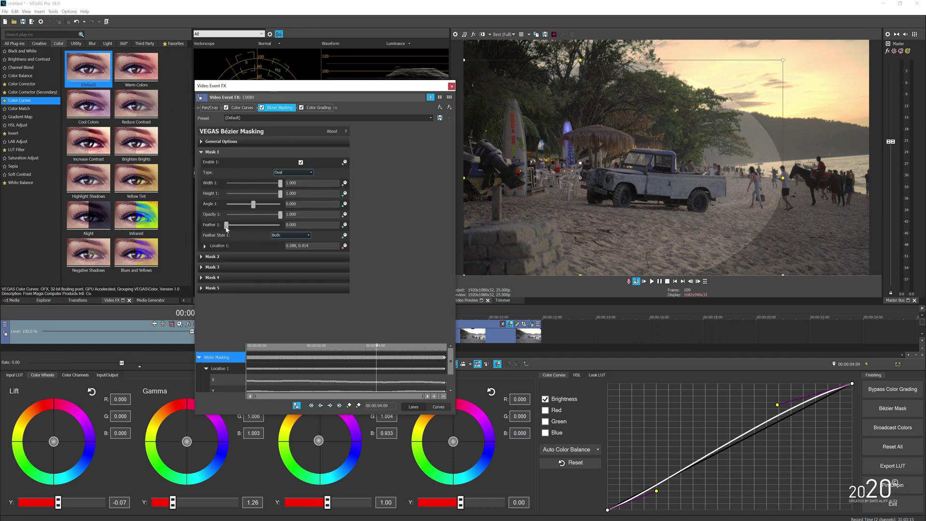
pyautogui.moveTo(226, 225); pyautogui.dragTo(294, 229)
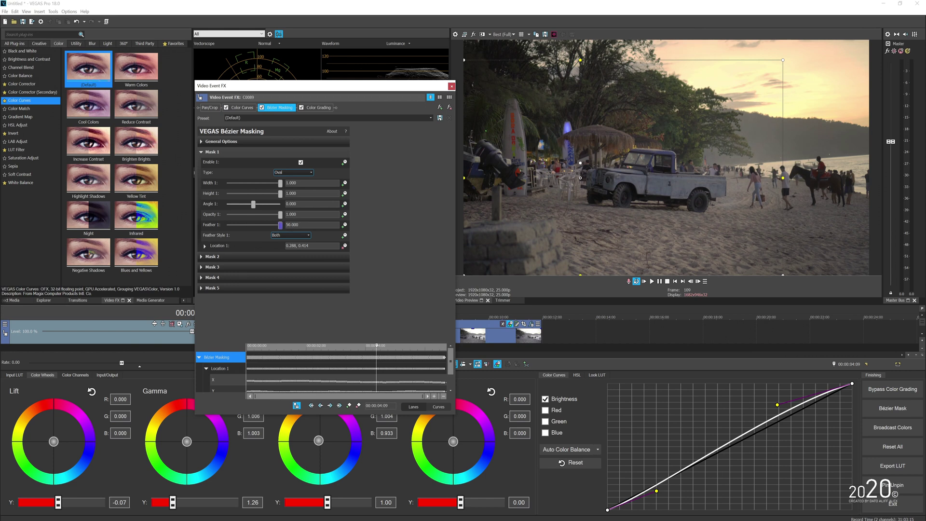
pyautogui.click(241, 107)
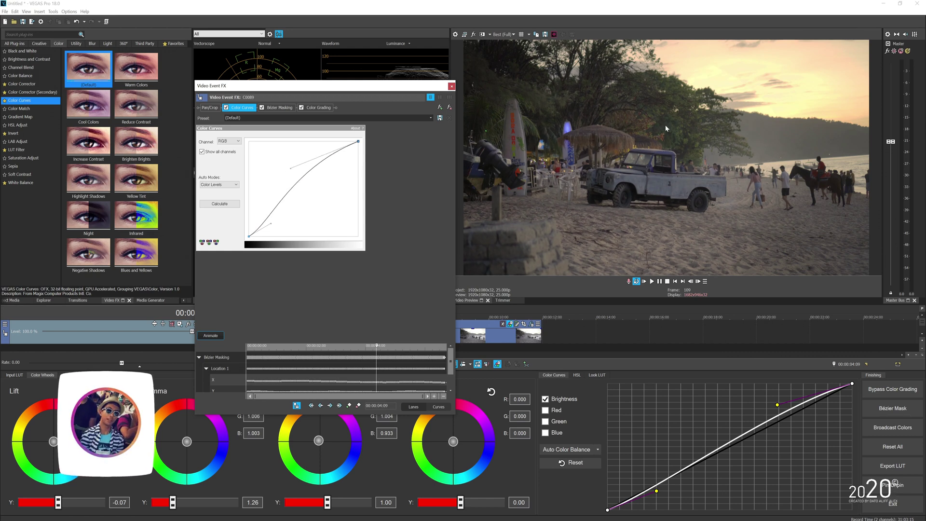
# Close the Video Event FX window and scrub through C0089 to preview the brightened area.
pyautogui.click(452, 86)
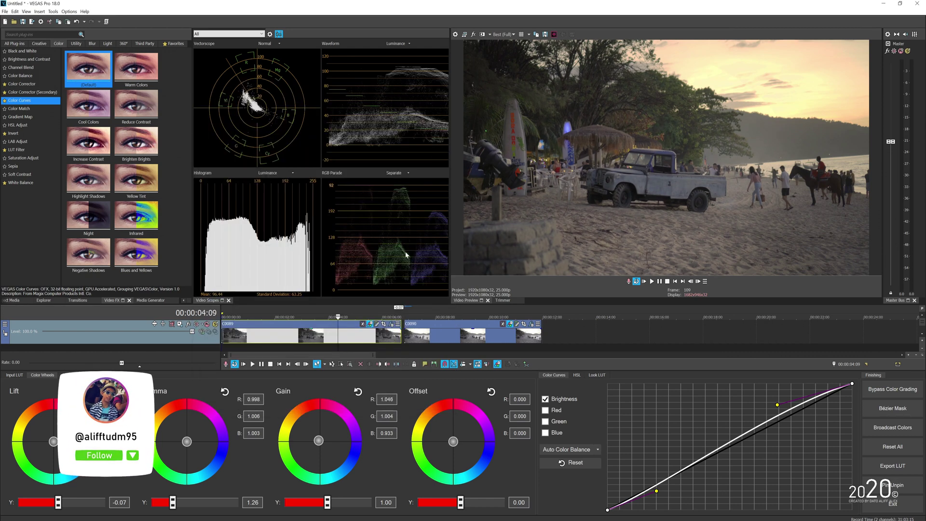
pyautogui.click(303, 337)
pyautogui.click(294, 338)
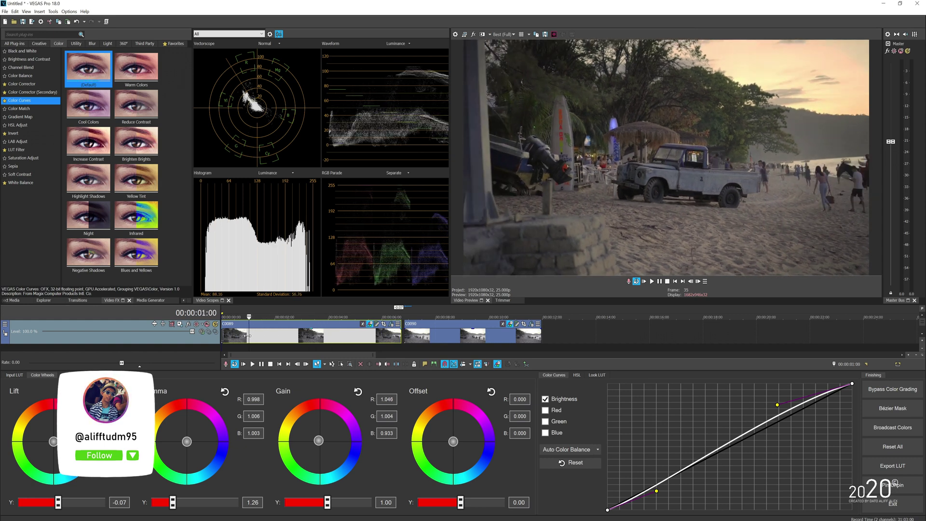
pyautogui.moveTo(294, 338); pyautogui.dragTo(362, 341)
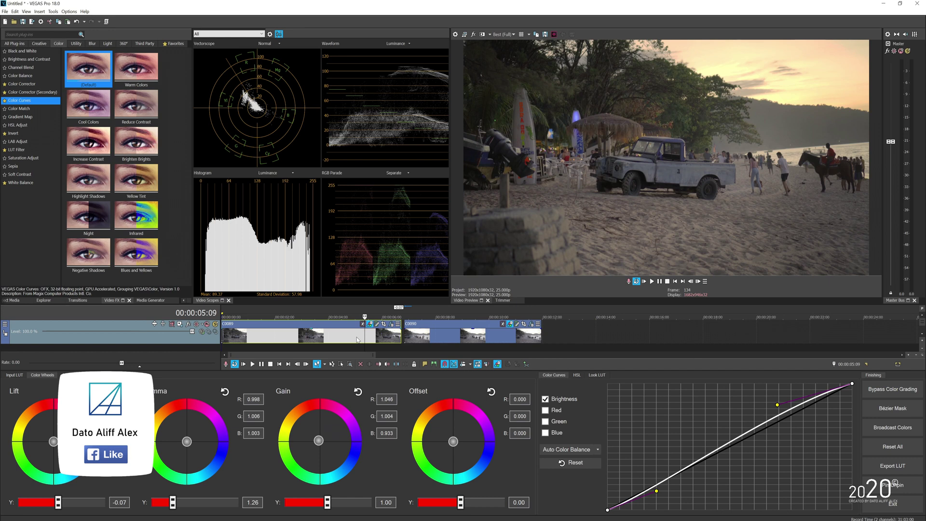